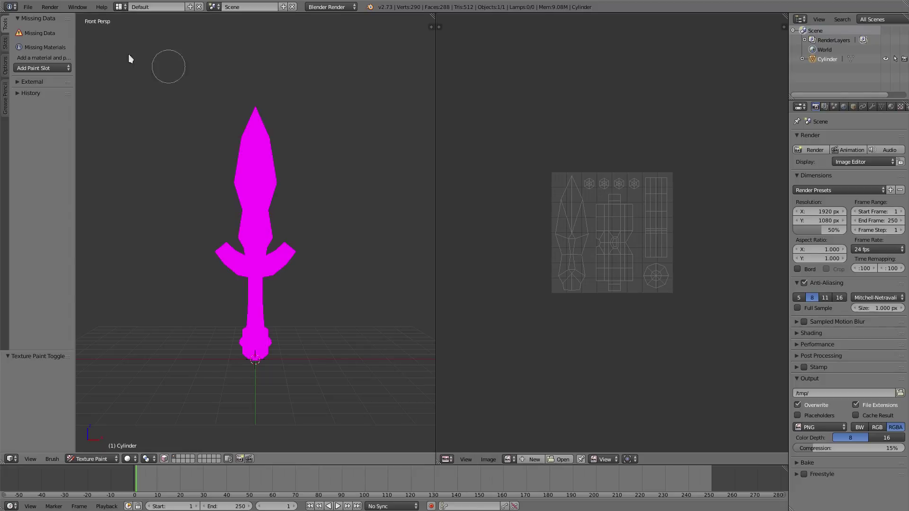
- Add a Diffuse Color paint slot to the sword with a blank 512 x 512 px texture
{"action": "left_click", "coordinate": [60, 68]}
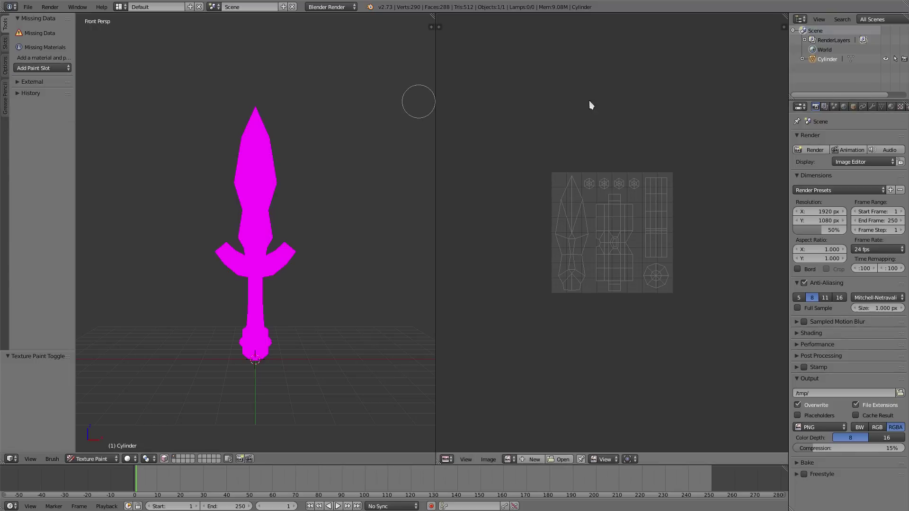
{"action": "left_click", "coordinate": [33, 67]}
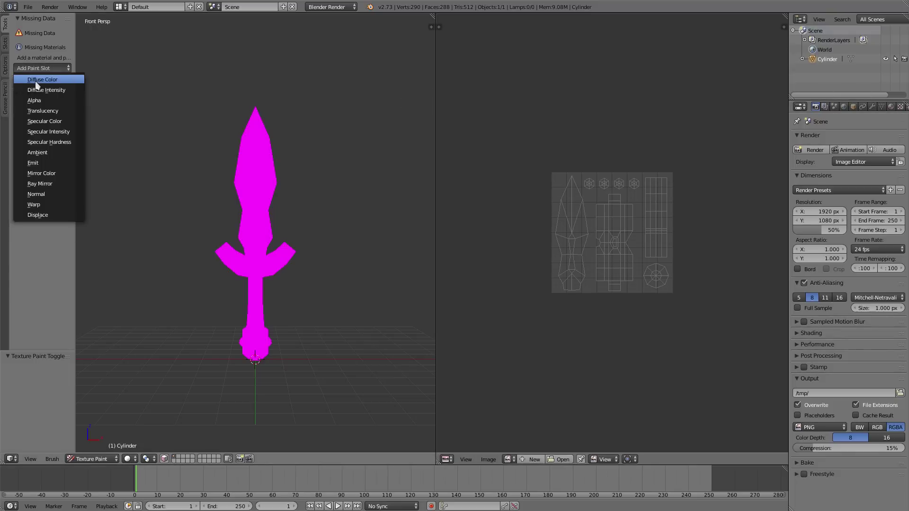
{"action": "left_click", "coordinate": [36, 79]}
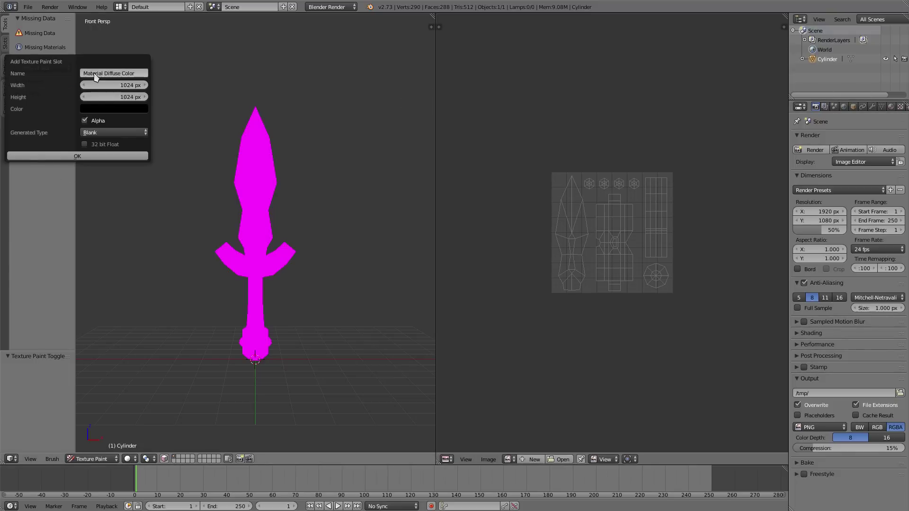
{"action": "left_click_drag", "start_coordinate": [122, 85], "coordinate": [110, 108]}
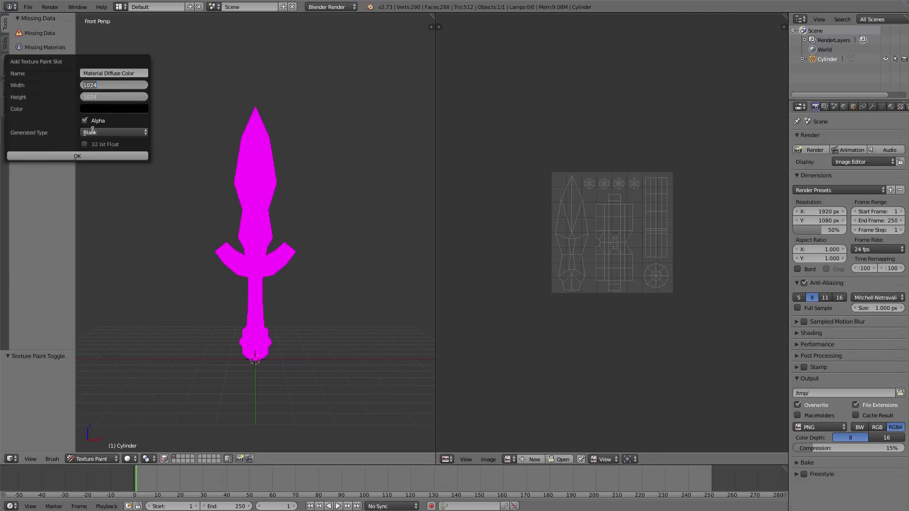
{"action": "type", "text": "512"}
{"action": "key", "text": "Return"}
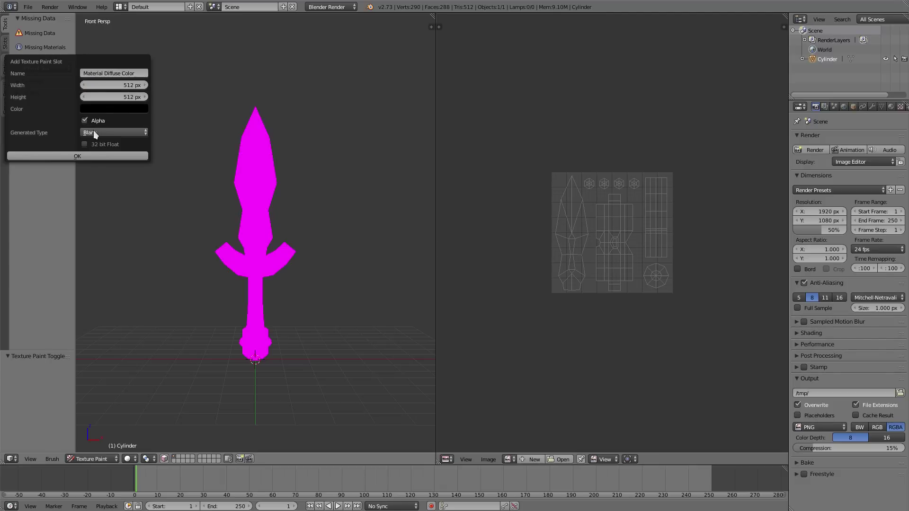
{"action": "left_click", "coordinate": [77, 160]}
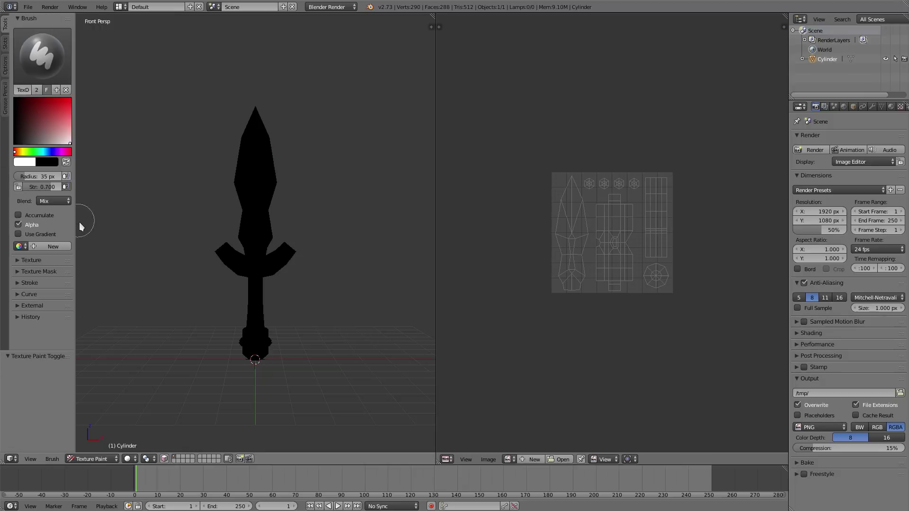
- Paint a white test stroke down the blade and undo it
{"action": "mouse_move", "coordinate": [258, 156]}
{"action": "left_mouse_down"}
{"action": "mouse_move", "coordinate": [240, 199]}
{"action": "mouse_move", "coordinate": [268, 249]}
{"action": "left_mouse_up"}
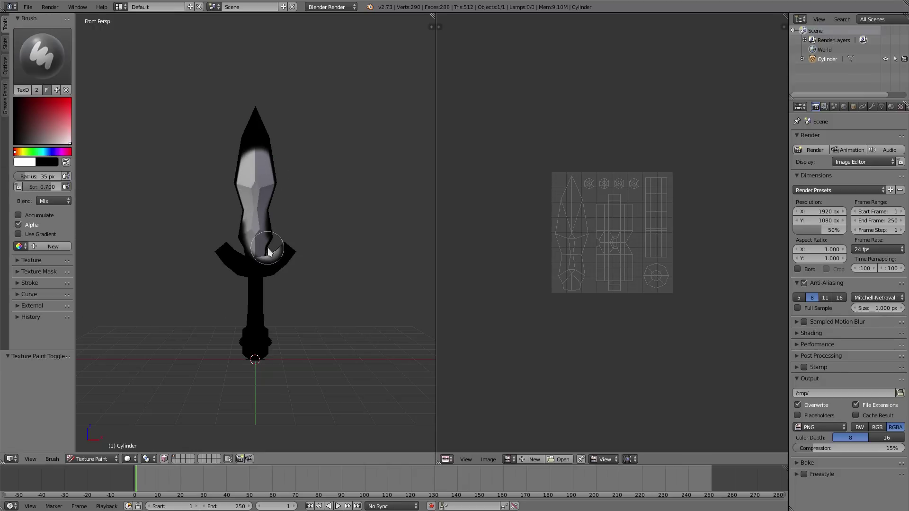
{"action": "key", "text": "ctrl+z"}
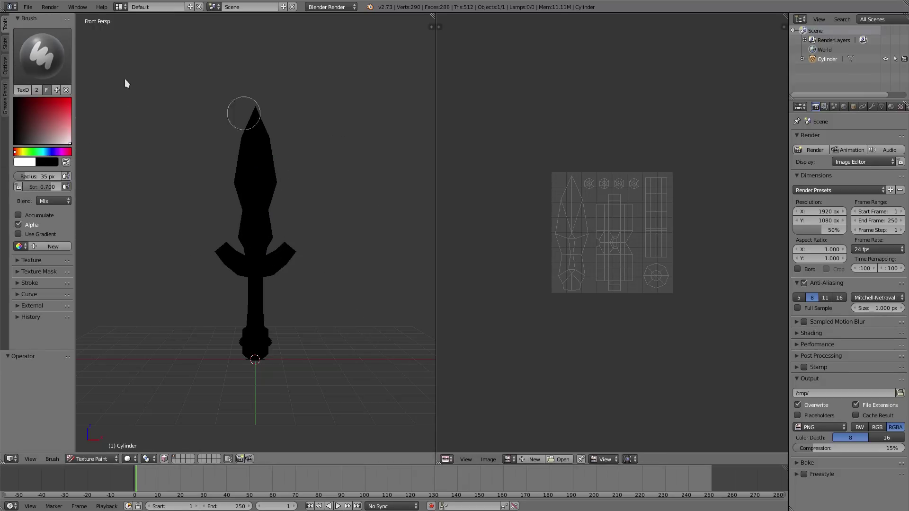
- Select the material's diffuse color paint slot to load its image in the UV editor, and return to the brush settings
{"action": "left_click", "coordinate": [6, 44]}
{"action": "left_click", "coordinate": [38, 72]}
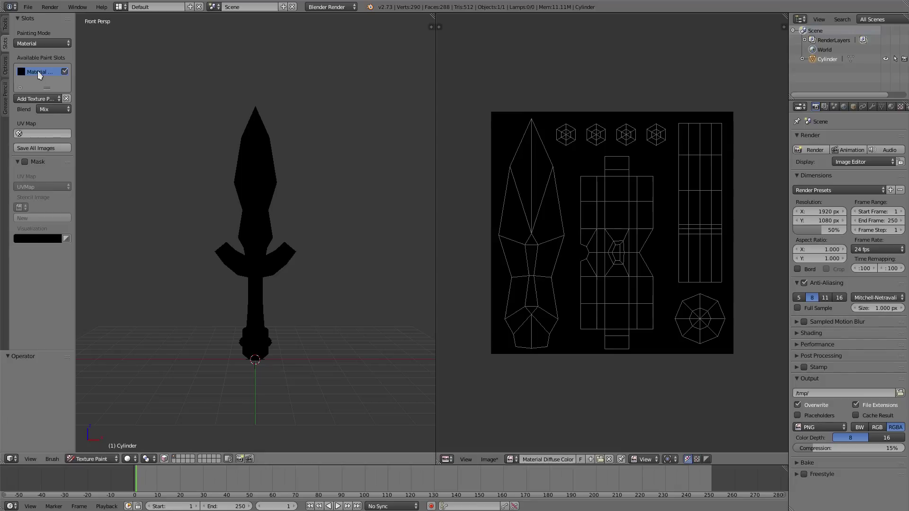
{"action": "left_click", "coordinate": [4, 21]}
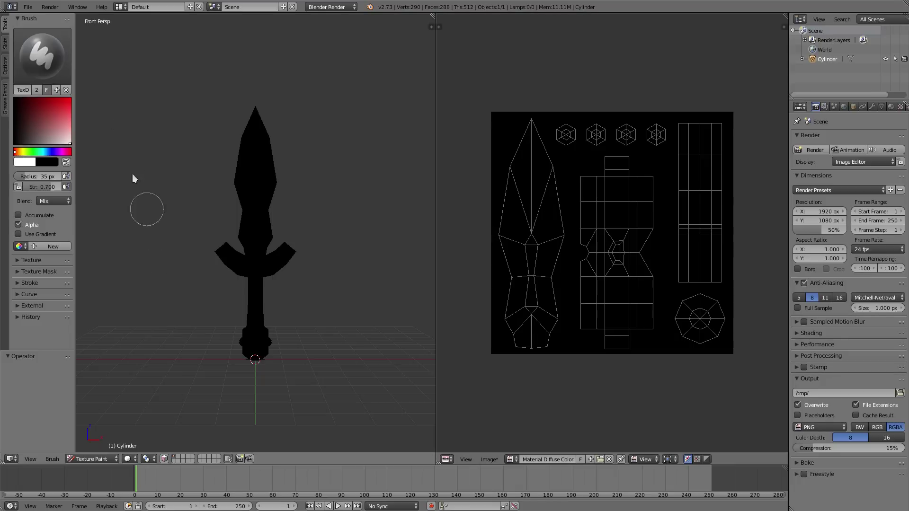
- Choose the TexDraw brush and rename it "1 - Hard"
{"action": "left_click", "coordinate": [37, 64]}
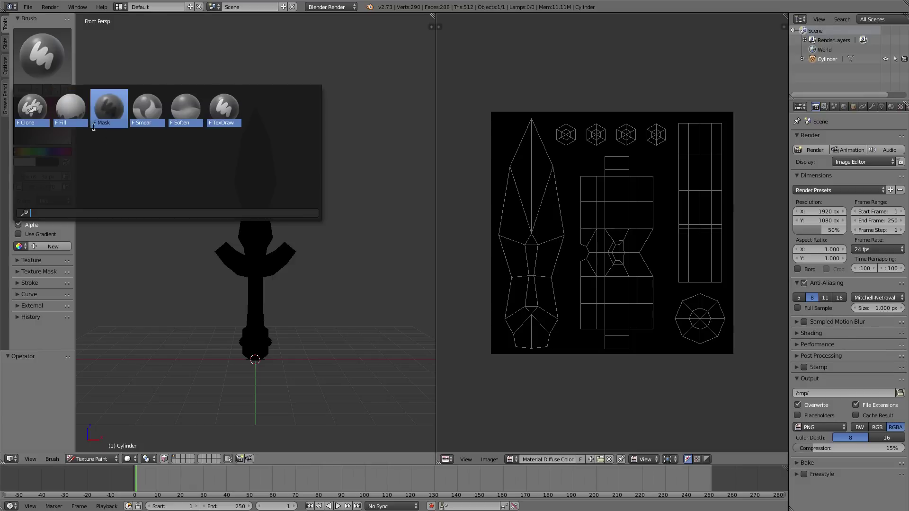
{"action": "left_click", "coordinate": [28, 7]}
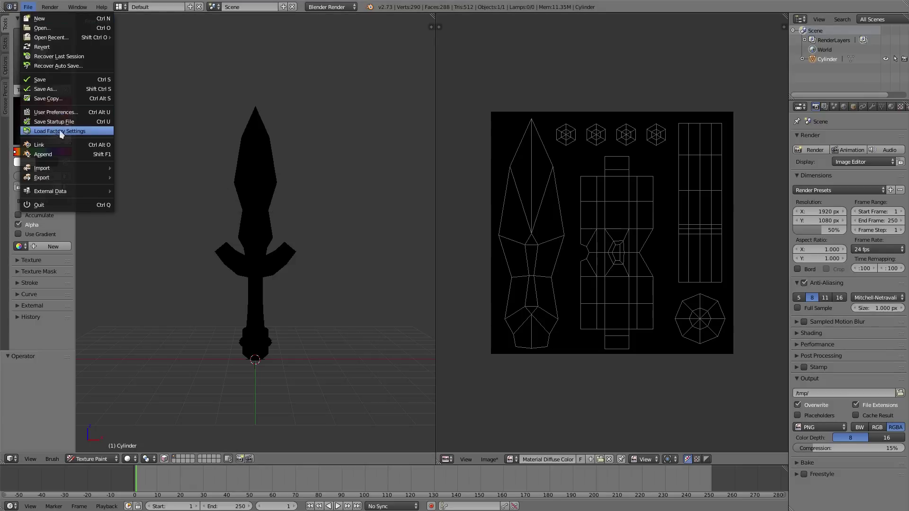
{"action": "left_click", "coordinate": [42, 54]}
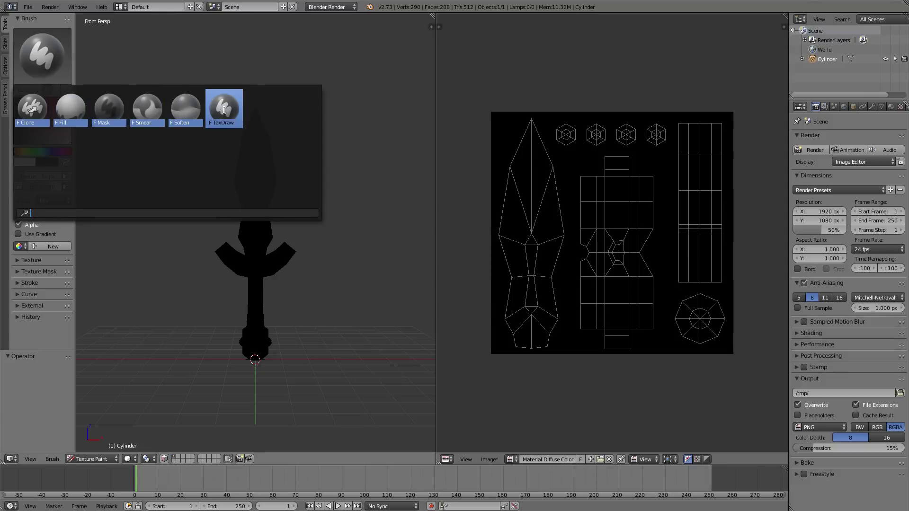
{"action": "left_click", "coordinate": [225, 109]}
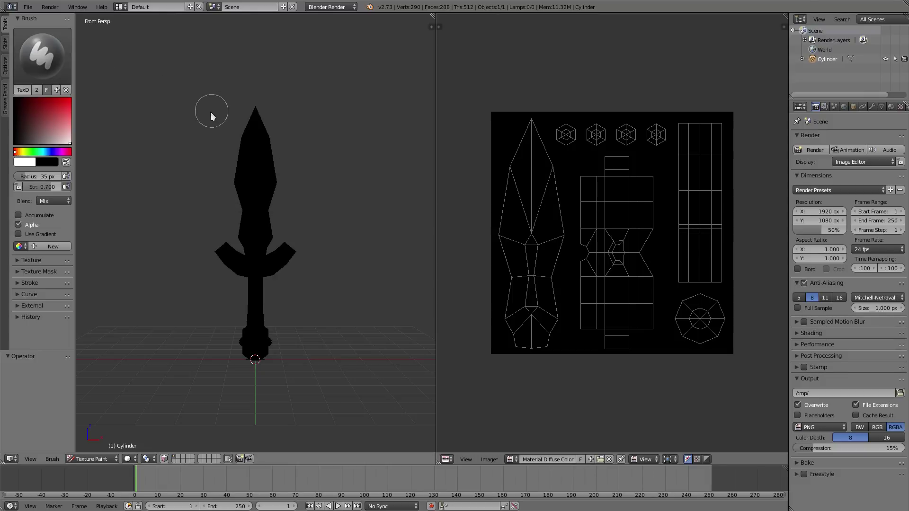
{"action": "left_click", "coordinate": [22, 90]}
{"action": "type", "text": "1"}
{"action": "key", "text": "Return"}
- Widen the brush settings area, expand the Curve section and apply the constant falloff preset
{"action": "left_click_drag", "start_coordinate": [76, 79], "coordinate": [91, 78]}
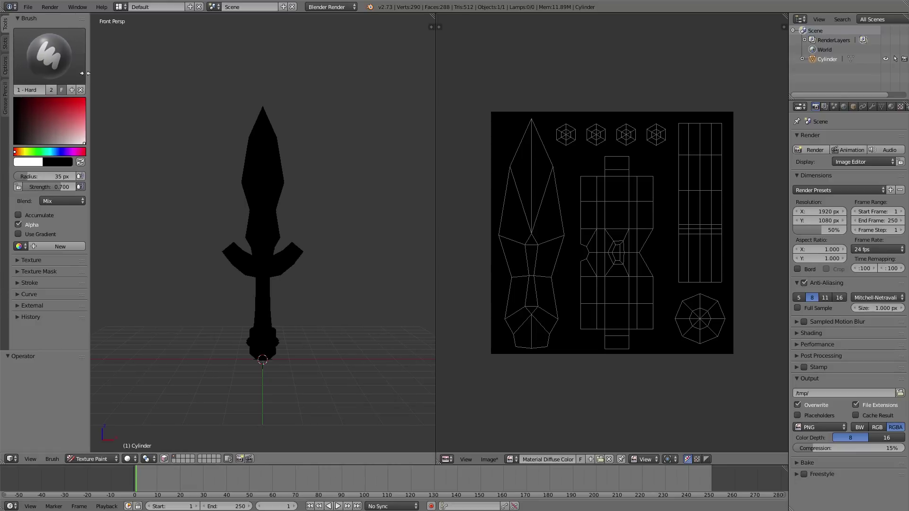
{"action": "left_click", "coordinate": [17, 295]}
{"action": "mouse_move", "coordinate": [91, 271]}
{"action": "left_mouse_down"}
{"action": "mouse_move", "coordinate": [99, 270]}
{"action": "mouse_move", "coordinate": [96, 327]}
{"action": "left_mouse_up"}
{"action": "left_click", "coordinate": [66, 322]}
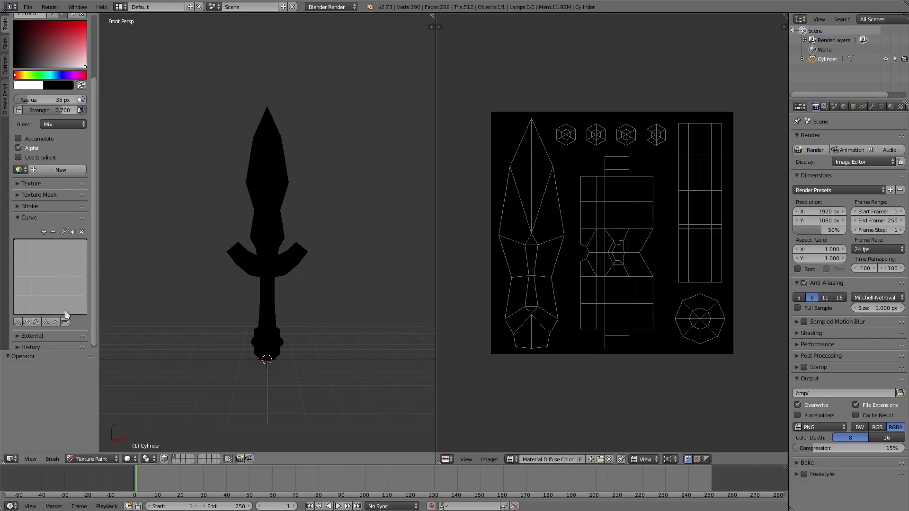
- Add a point near the outer end of the falloff curve and lower the end point to X 1.0000, Y 0.0125
{"action": "left_click", "coordinate": [76, 241]}
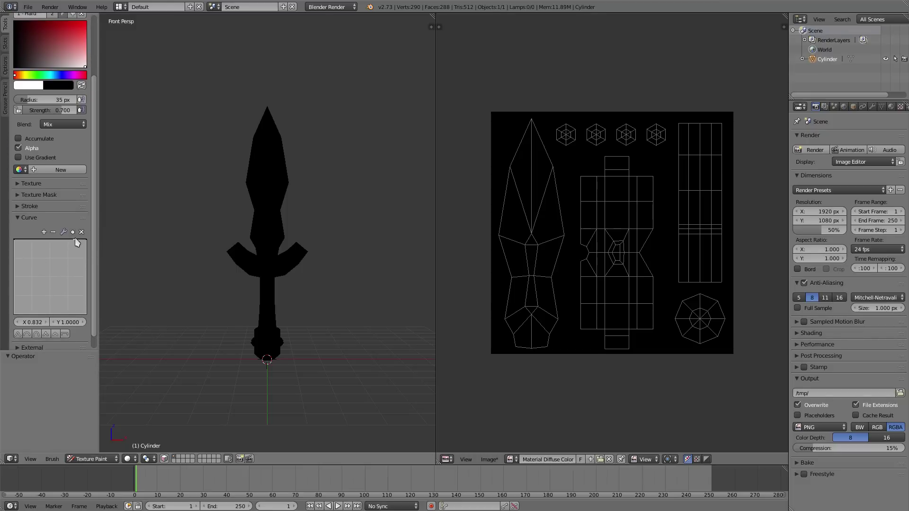
{"action": "left_click_drag", "start_coordinate": [74, 239], "coordinate": [94, 322]}
{"action": "left_click", "coordinate": [76, 239]}
{"action": "left_click", "coordinate": [63, 232]}
{"action": "left_click", "coordinate": [84, 243]}
{"action": "left_click_drag", "start_coordinate": [74, 239], "coordinate": [78, 240]}
{"action": "left_click", "coordinate": [86, 313]}
{"action": "left_click_drag", "start_coordinate": [99, 292], "coordinate": [100, 293]}
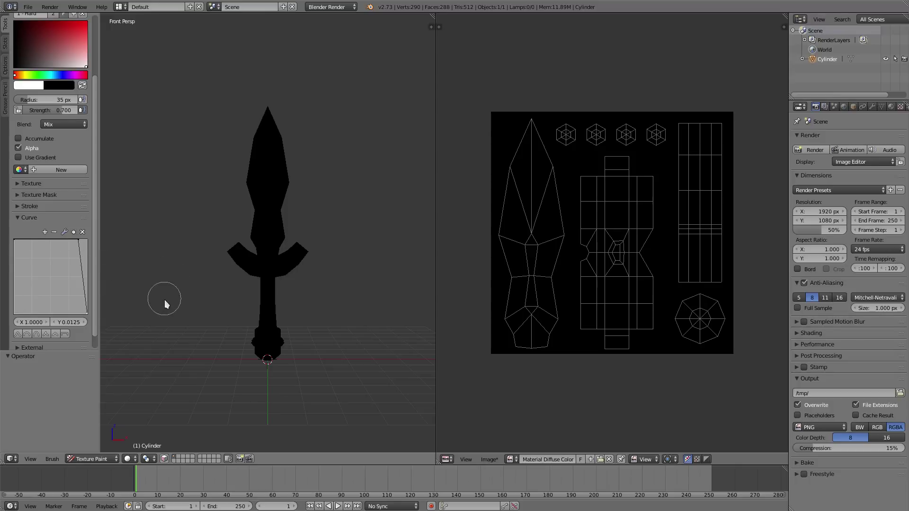
- Paint a white test patch on the narrow part of the blade to check the edge hardness, and undo it
{"action": "mouse_move", "coordinate": [259, 216]}
{"action": "middle_mouse_down", "text": "ctrl"}
{"action": "mouse_move", "coordinate": [265, 142]}
{"action": "mouse_move", "coordinate": [298, 192]}
{"action": "middle_mouse_up", "text": "ctrl"}
{"action": "left_click_drag", "start_coordinate": [298, 192], "coordinate": [288, 211]}
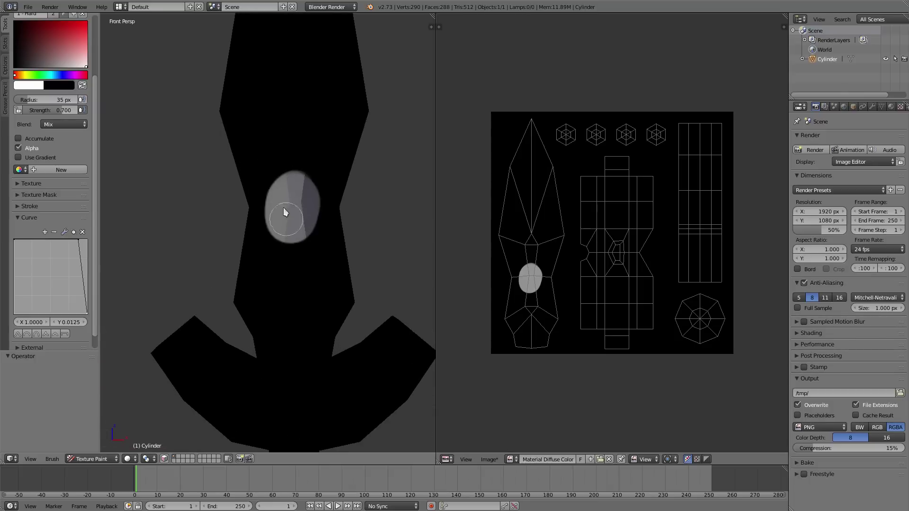
{"action": "mouse_move", "coordinate": [290, 235]}
{"action": "middle_mouse_down", "text": "ctrl"}
{"action": "mouse_move", "coordinate": [294, 162]}
{"action": "mouse_move", "coordinate": [275, 231]}
{"action": "middle_mouse_up", "text": "ctrl"}
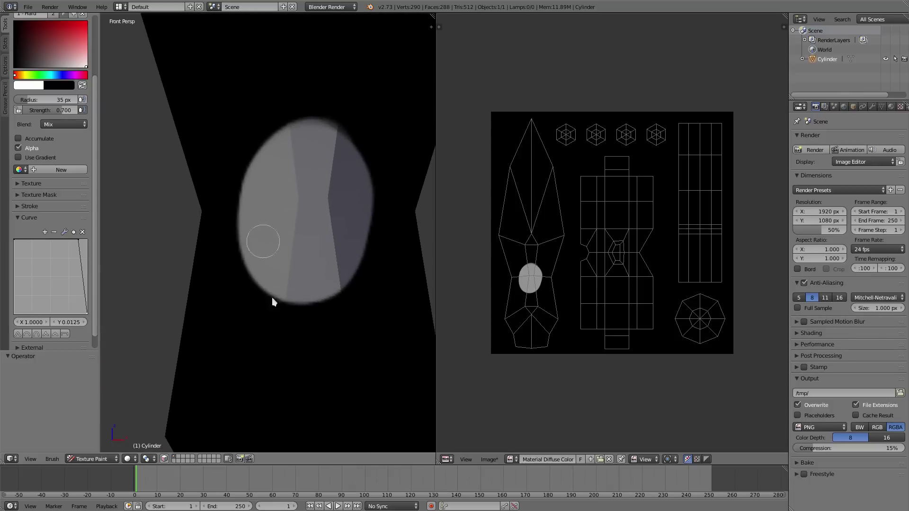
{"action": "key", "text": "ctrl+z"}
- Set the brush radius to 3 px, try a thin stroke on the blade and undo it
{"action": "key", "text": "f"}
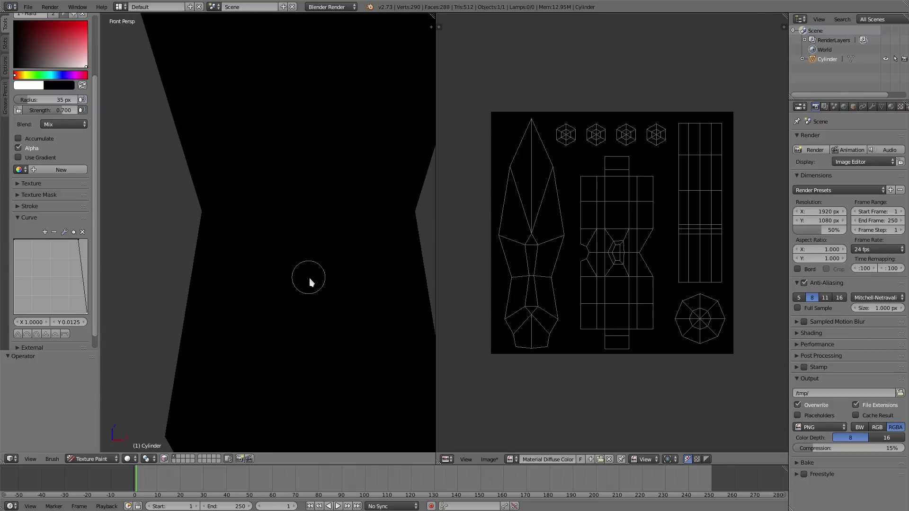
{"action": "left_click", "coordinate": [296, 284]}
{"action": "mouse_move", "coordinate": [284, 317]}
{"action": "left_mouse_down"}
{"action": "mouse_move", "coordinate": [316, 260]}
{"action": "mouse_move", "coordinate": [336, 314]}
{"action": "mouse_move", "coordinate": [299, 365]}
{"action": "left_mouse_up"}
{"action": "key", "text": "ctrl+z"}
{"action": "scroll", "coordinate": [294, 219], "scroll_direction": "down", "scroll_amount": 5}
{"action": "scroll", "coordinate": [284, 306], "scroll_direction": "down", "scroll_amount": 4}
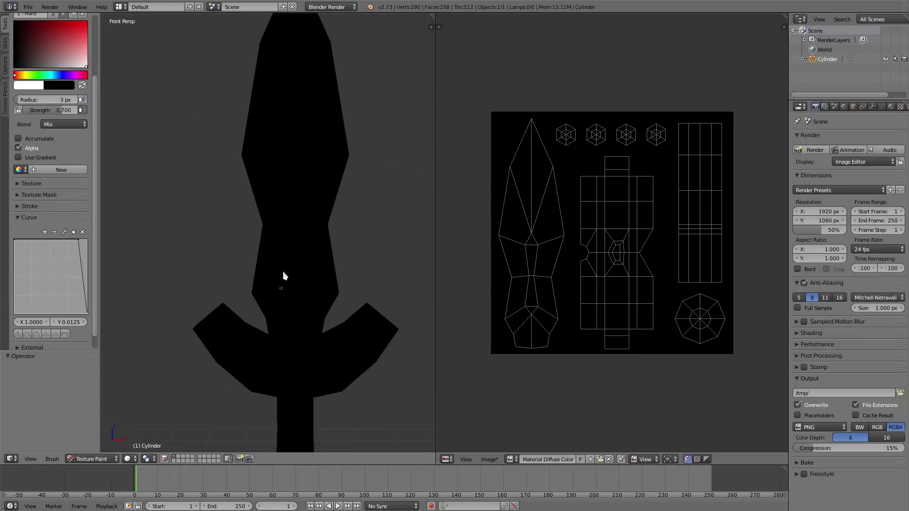
{"action": "mouse_move", "coordinate": [276, 224]}
{"action": "middle_mouse_down"}
{"action": "mouse_move", "coordinate": [263, 217]}
{"action": "mouse_move", "coordinate": [279, 231]}
{"action": "middle_mouse_up"}
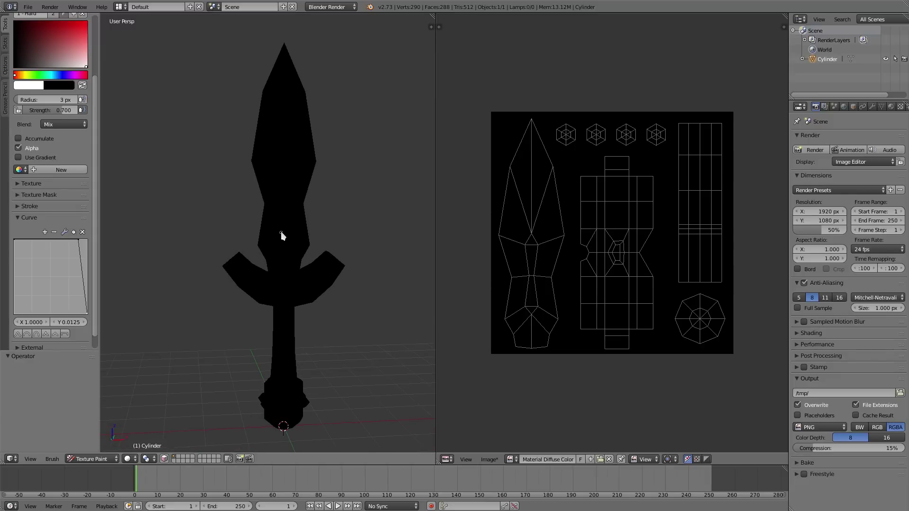
- Collapse the Curve section and enable Unified Color for the brushes
{"action": "left_click", "coordinate": [22, 217]}
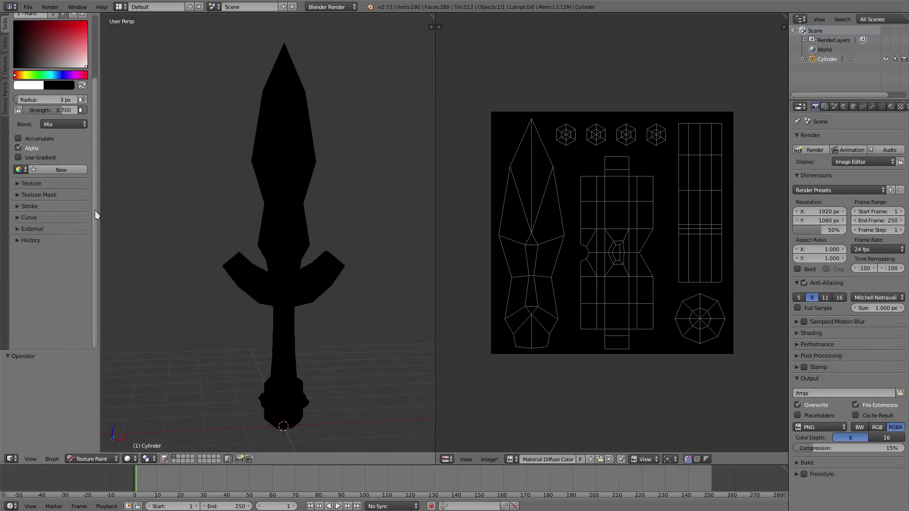
{"action": "scroll", "coordinate": [95, 212], "scroll_direction": "up", "scroll_amount": 4}
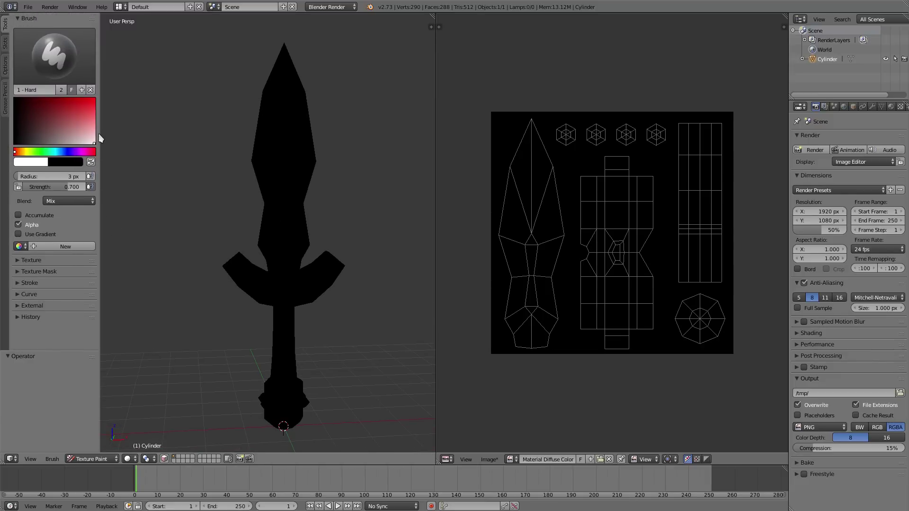
{"action": "left_click", "coordinate": [54, 456]}
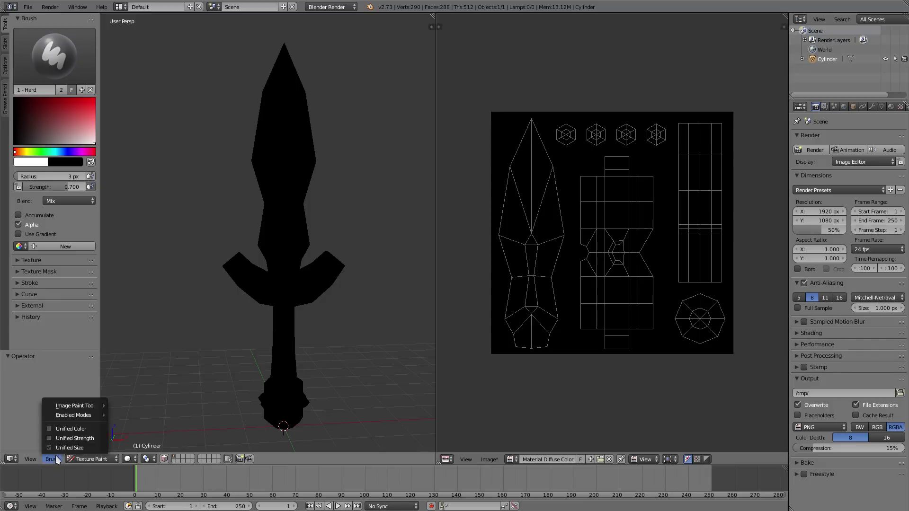
{"action": "left_click", "coordinate": [64, 430]}
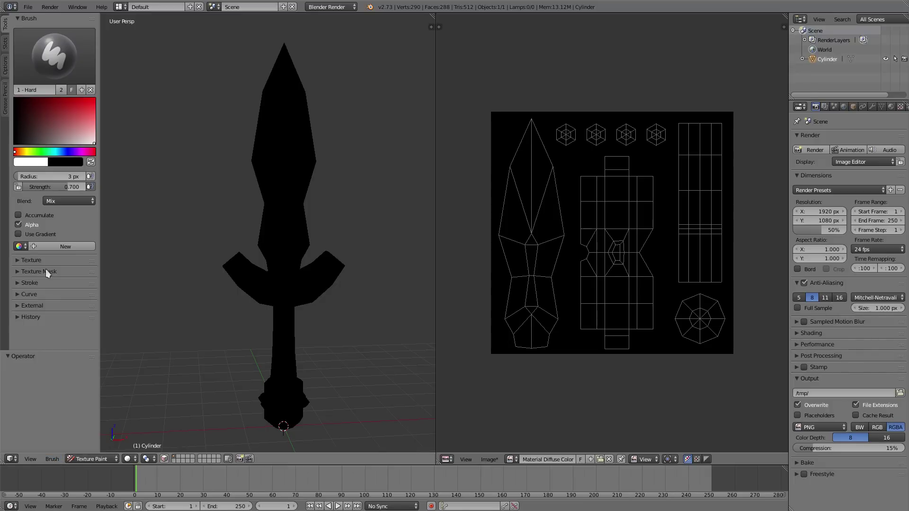
- Switch to the Fill brush and set the paint color to bright red
{"action": "left_click", "coordinate": [31, 71]}
{"action": "left_click", "coordinate": [98, 107]}
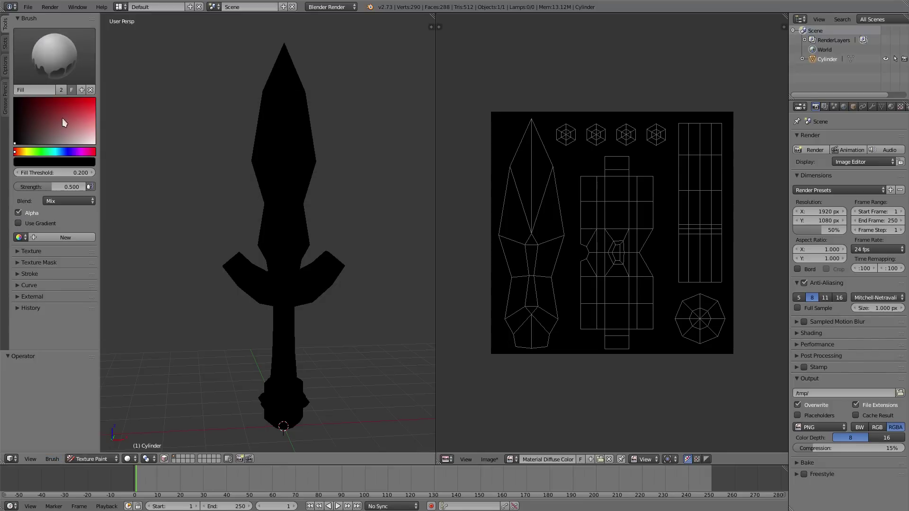
{"action": "left_click_drag", "start_coordinate": [61, 117], "coordinate": [94, 99]}
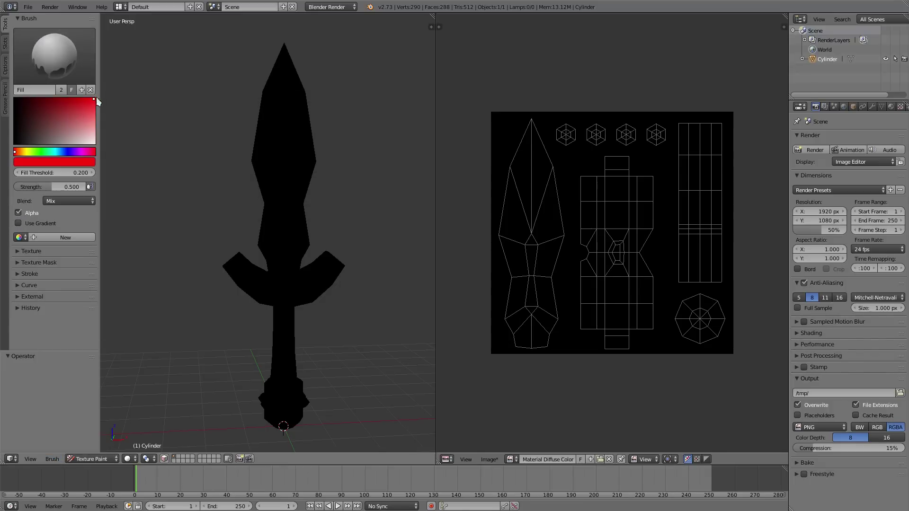
- Switch back to the 1 - Hard brush to check that it shares the unified color
{"action": "left_click", "coordinate": [61, 53]}
{"action": "left_click", "coordinate": [35, 102]}
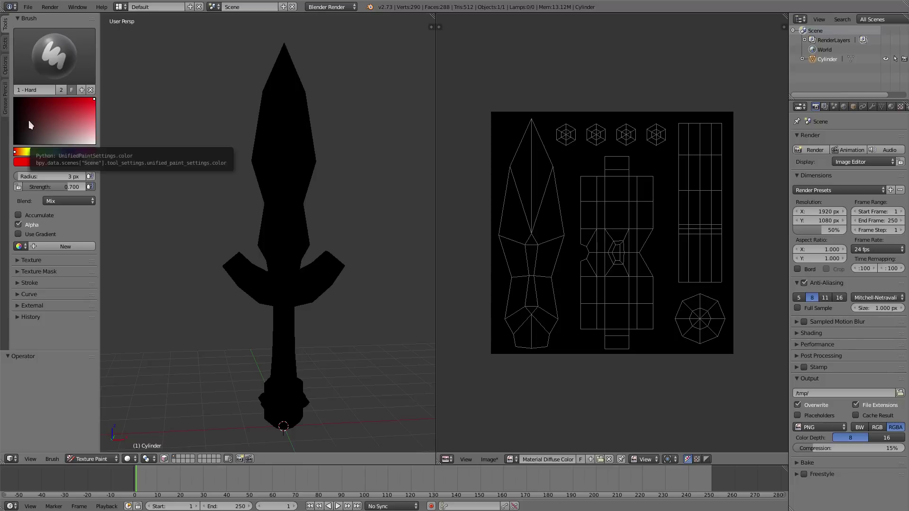
{"action": "left_click", "coordinate": [53, 70]}
{"action": "left_click", "coordinate": [52, 65]}
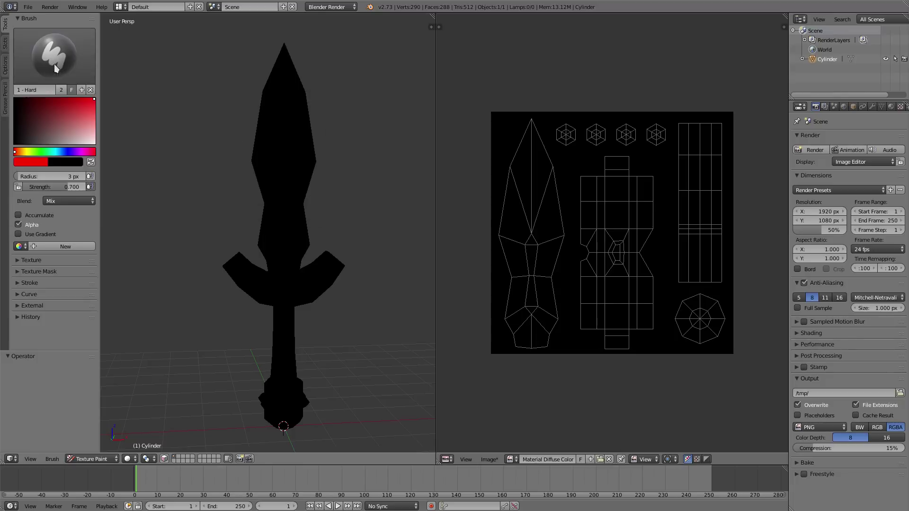
- Duplicate the 1 - Hard brush and name the copy "2 - Soft"
{"action": "left_click", "coordinate": [82, 90]}
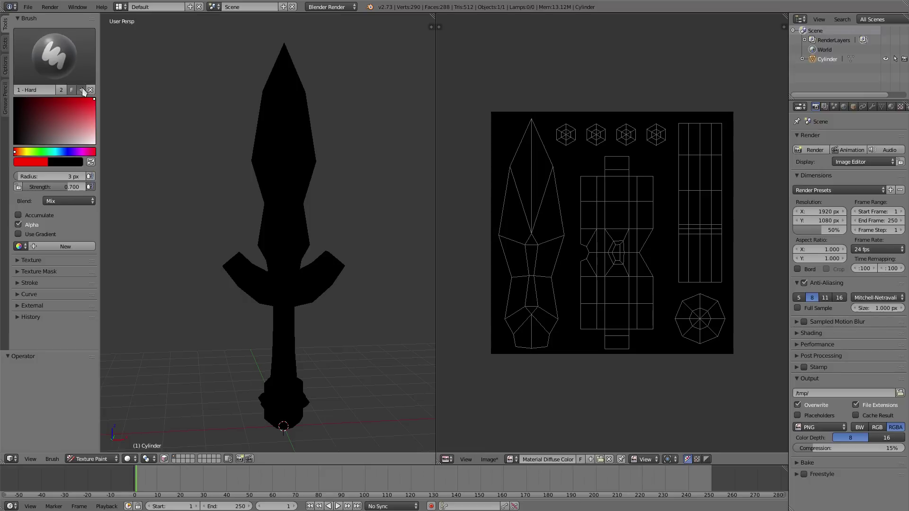
{"action": "double_click", "coordinate": [38, 89]}
{"action": "type", "text": "2 - Soft"}
{"action": "key", "text": "Return"}
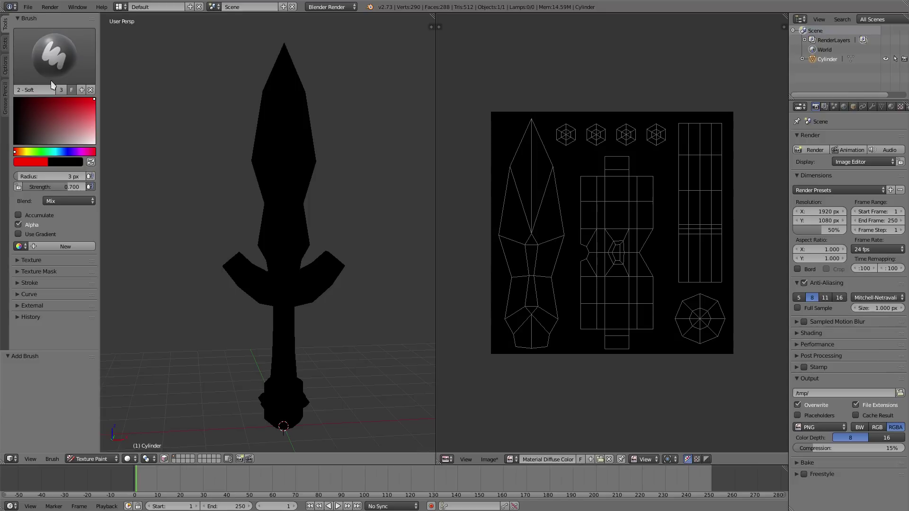
- Give the 2 - Soft brush a linear falloff curve and lower its start point to about Y 0.13
{"action": "left_click", "coordinate": [26, 294]}
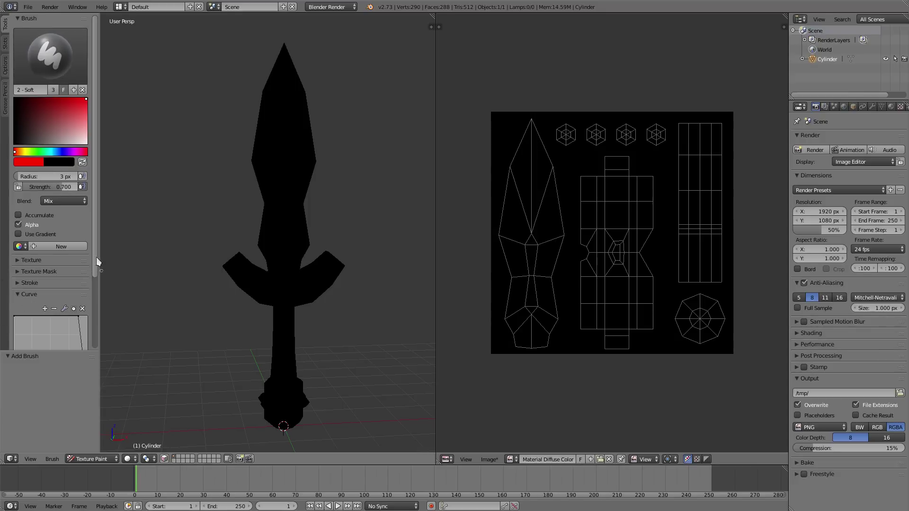
{"action": "scroll", "coordinate": [95, 257], "scroll_direction": "down", "scroll_amount": 5}
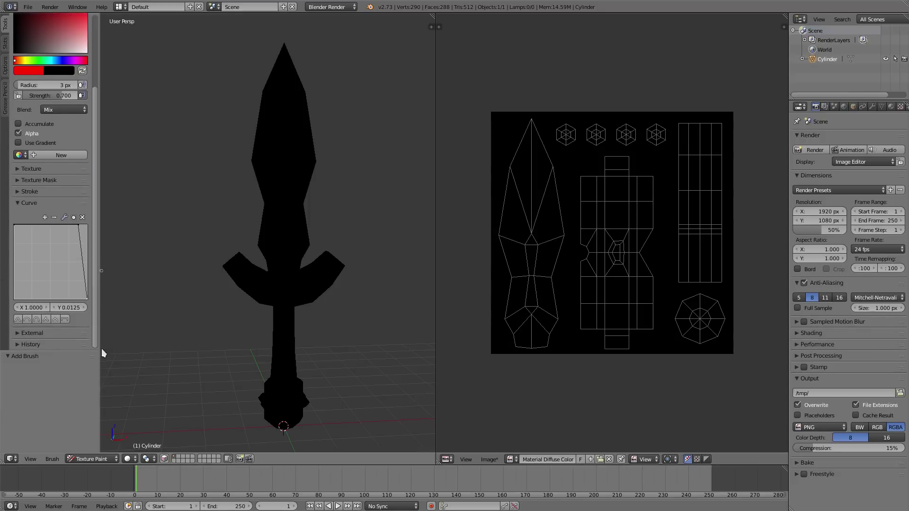
{"action": "left_click", "coordinate": [56, 320]}
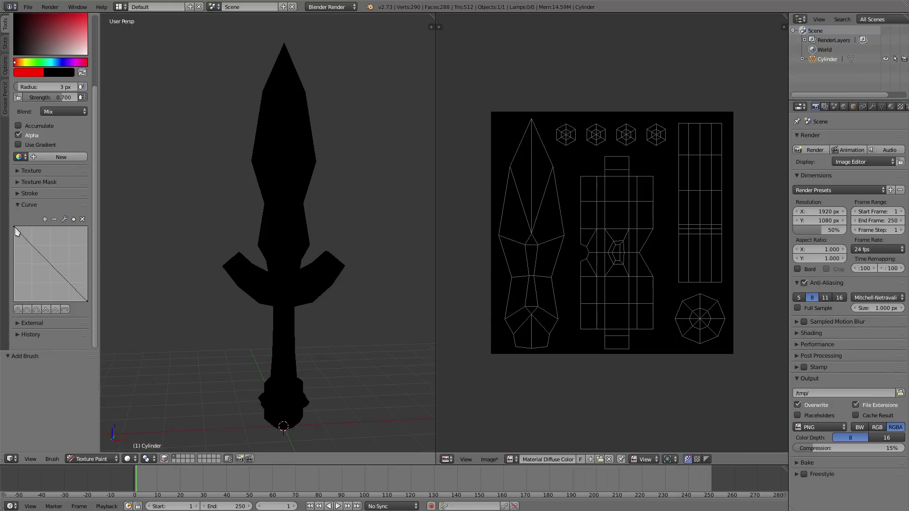
{"action": "left_click_drag", "start_coordinate": [15, 228], "coordinate": [12, 294]}
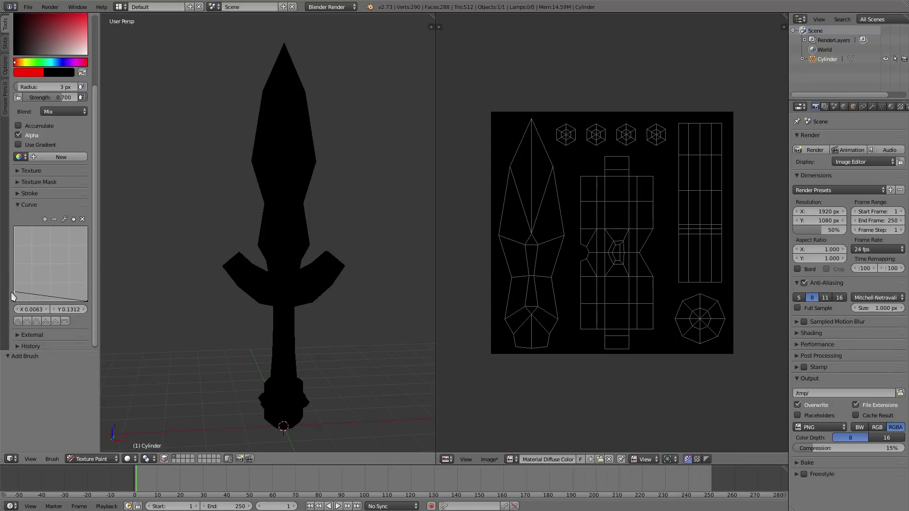
- Enlarge the soft brush to a 33 px radius, then test it with red strokes on the blade and undo them
{"action": "key", "text": "f"}
{"action": "left_click", "coordinate": [291, 151]}
{"action": "mouse_move", "coordinate": [280, 141]}
{"action": "left_mouse_down"}
{"action": "mouse_move", "coordinate": [281, 194]}
{"action": "mouse_move", "coordinate": [298, 211]}
{"action": "mouse_move", "coordinate": [269, 194]}
{"action": "mouse_move", "coordinate": [260, 150]}
{"action": "mouse_move", "coordinate": [268, 191]}
{"action": "left_mouse_up"}
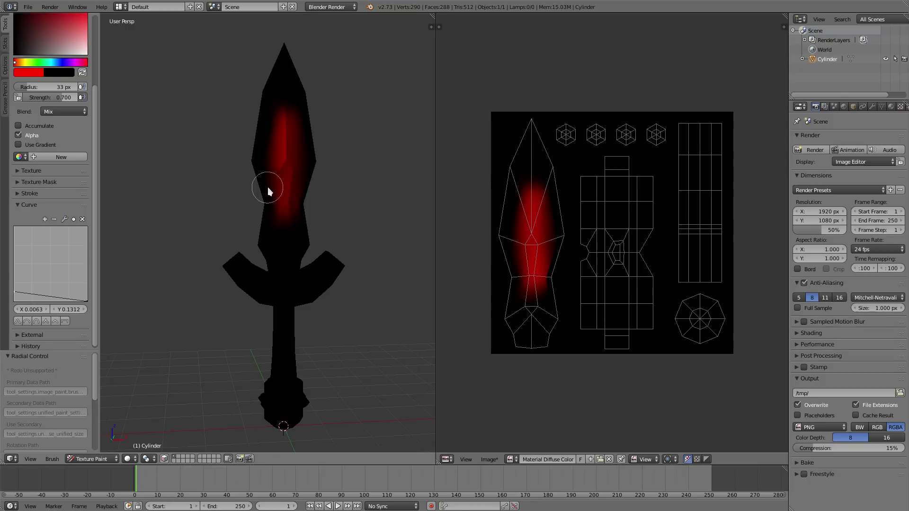
{"action": "key", "text": "ctrl+z"}
{"action": "key", "text": "ctrl+z"}
{"action": "key", "text": "ctrl+z"}
{"action": "key", "text": "ctrl+z"}
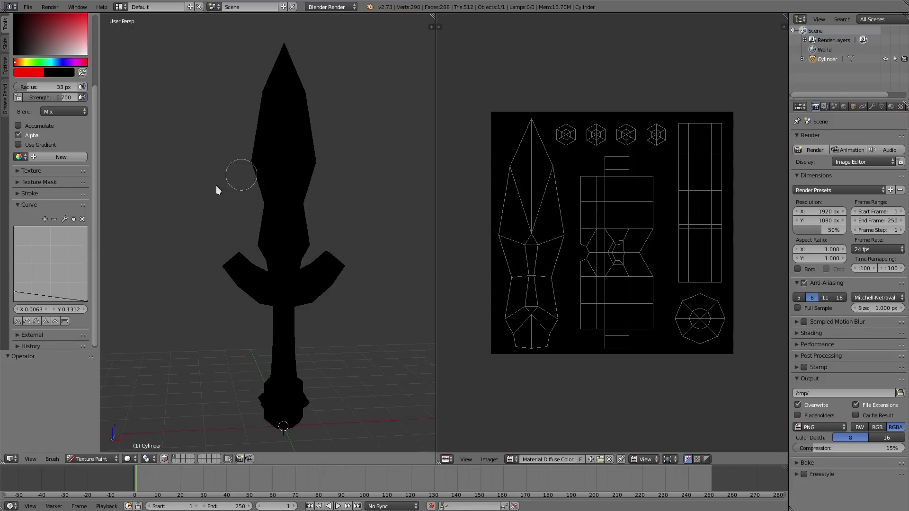
- Collapse the Curve section and rename the Fill brush "3 - Fill"
{"action": "left_click", "coordinate": [83, 205]}
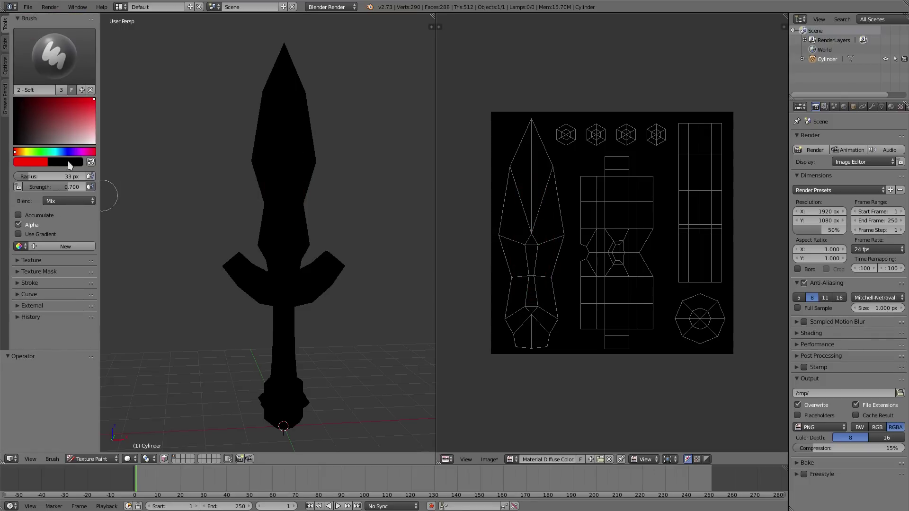
{"action": "left_click", "coordinate": [53, 56]}
{"action": "left_click", "coordinate": [148, 109]}
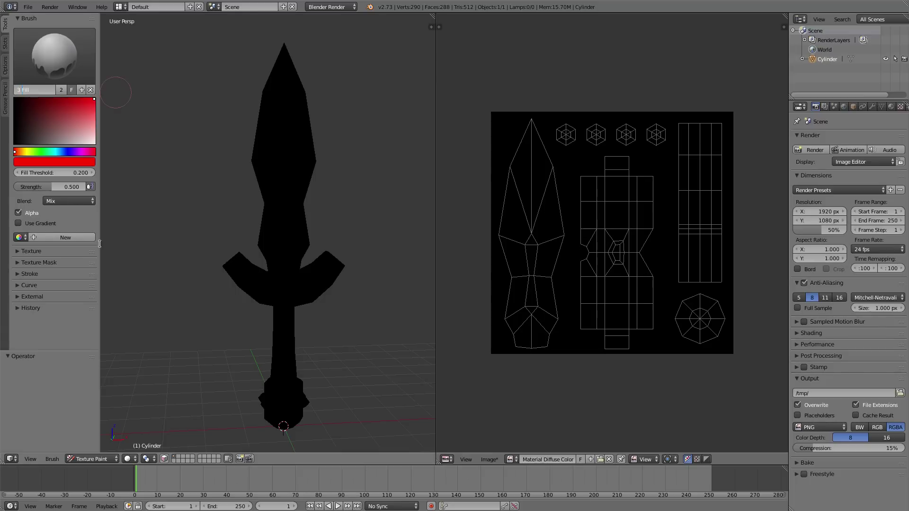
{"action": "left_click", "coordinate": [53, 56]}
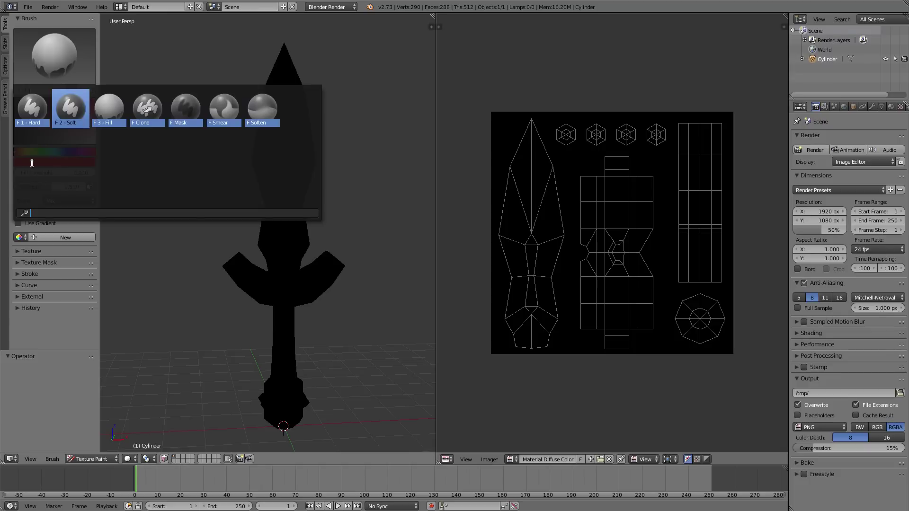
{"action": "left_click", "coordinate": [59, 66]}
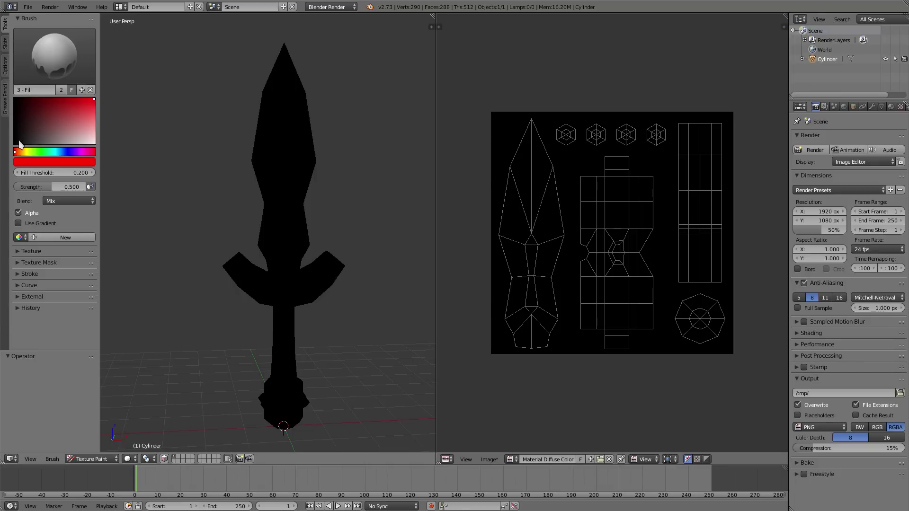
- Look up the Color Picker Type option in the System user preferences and close the preferences
{"action": "left_click", "coordinate": [29, 7]}
{"action": "left_click", "coordinate": [43, 114]}
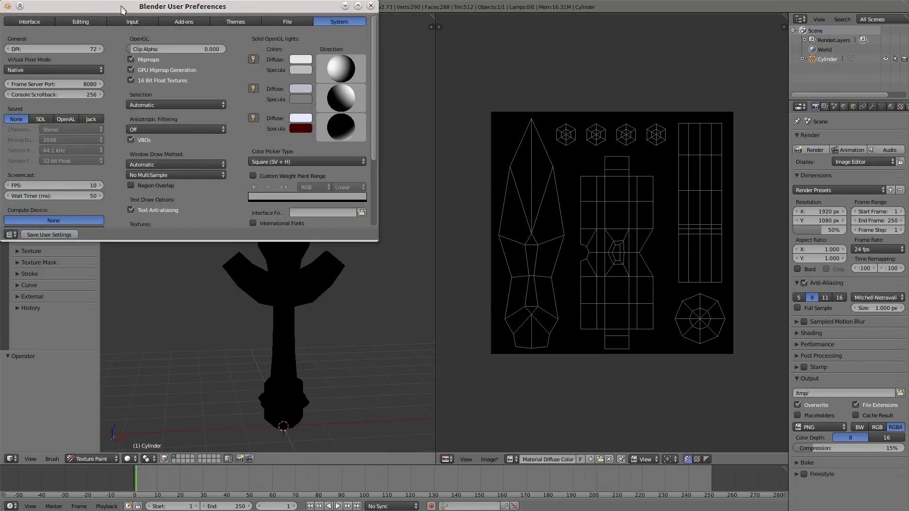
{"action": "left_click_drag", "start_coordinate": [122, 10], "coordinate": [434, 90]}
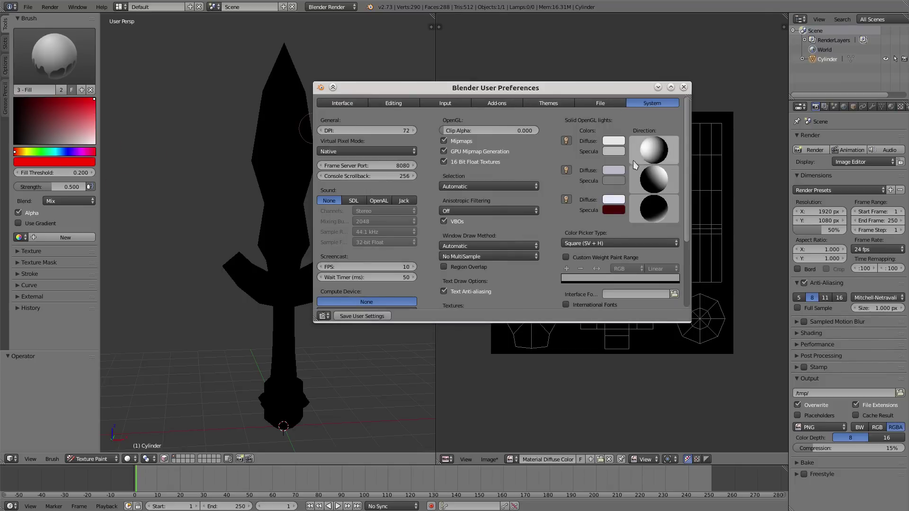
{"action": "left_click", "coordinate": [593, 243]}
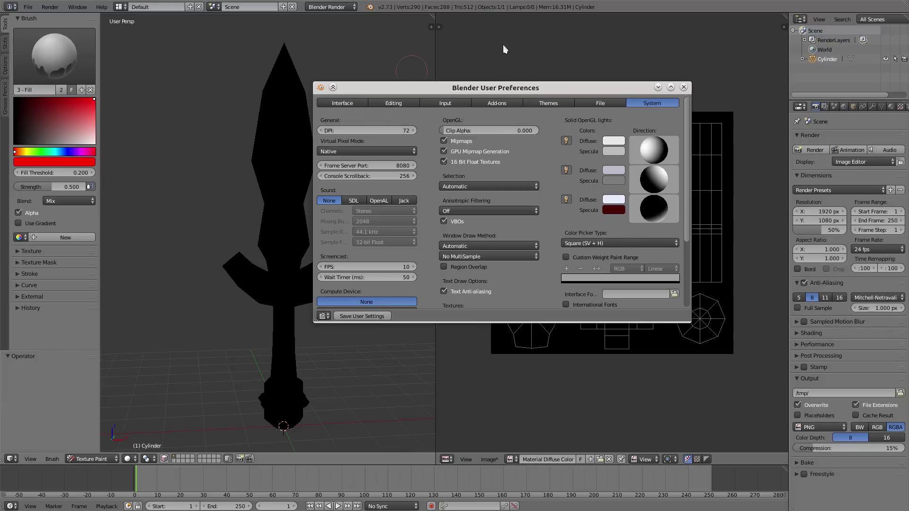
{"action": "left_click", "coordinate": [683, 87]}
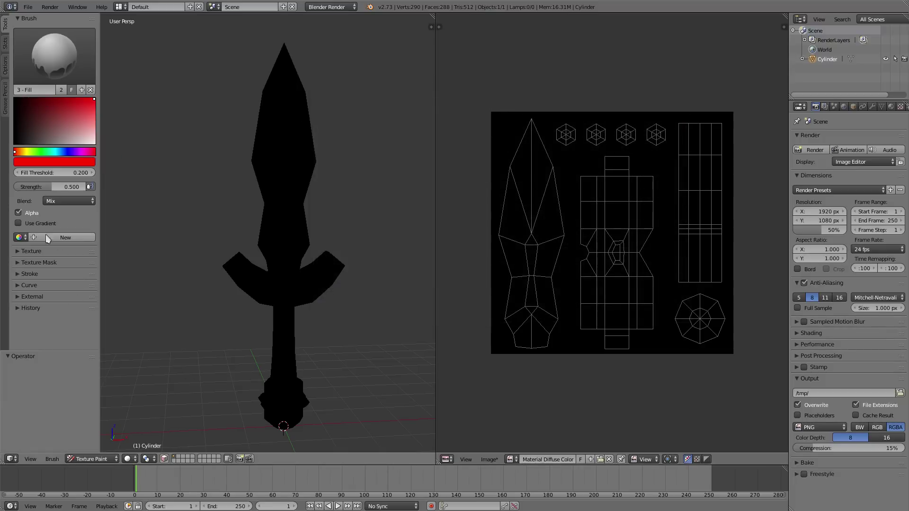
- Set the 3 - Fill brush's strength to 1.000 and narrow the tool shelf slightly
{"action": "left_click_drag", "start_coordinate": [55, 188], "coordinate": [104, 188]}
{"action": "left_click_drag", "start_coordinate": [104, 140], "coordinate": [89, 141]}
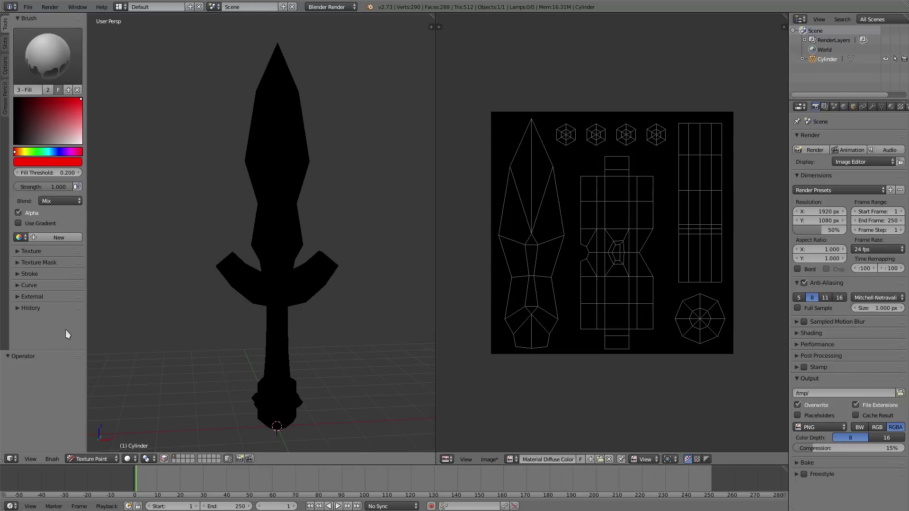